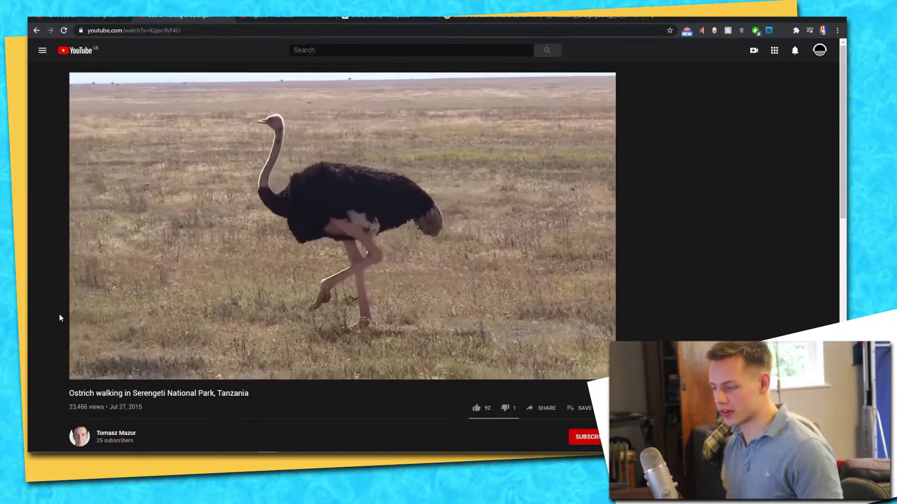
# Examine the labelled bird skeleton diagram and play the ostrich walking video as references, switching to Aseprite at the end.
pyautogui.hotkey('ctrl', '9')
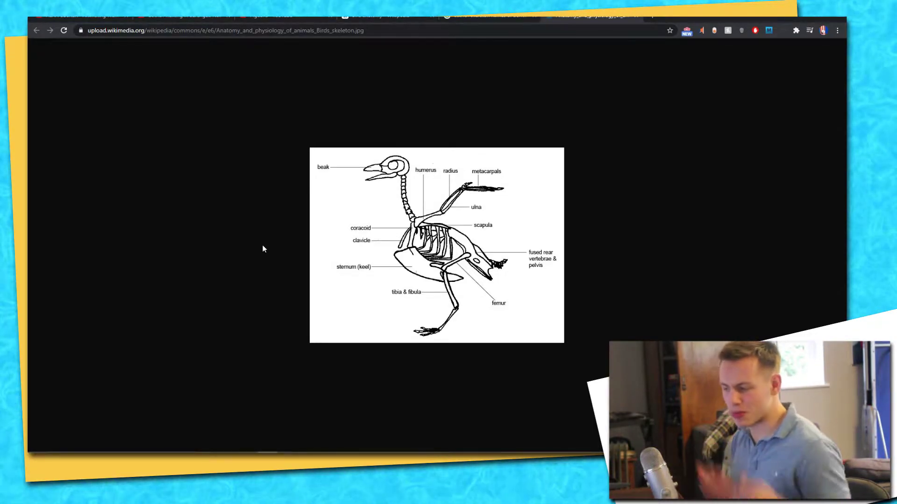
pyautogui.hotkey('ctrl', '2')
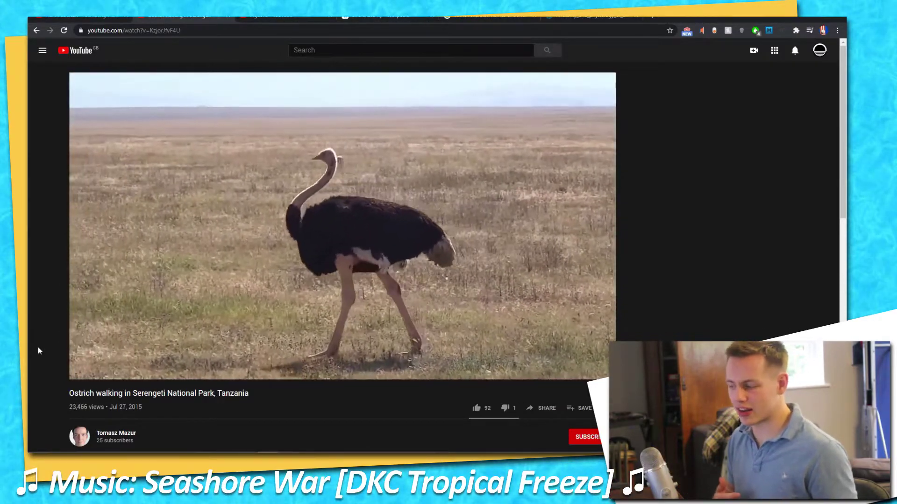
pyautogui.click(84, 372)
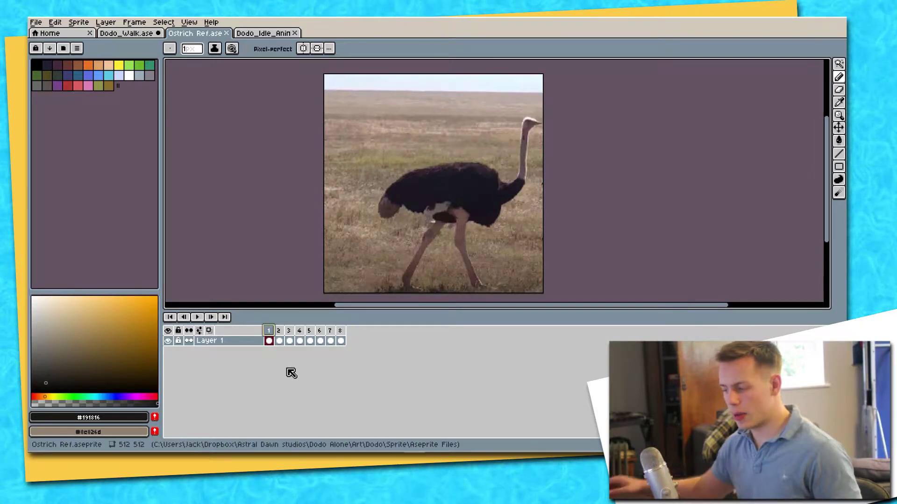
pyautogui.hotkey('alt', 'Tab')
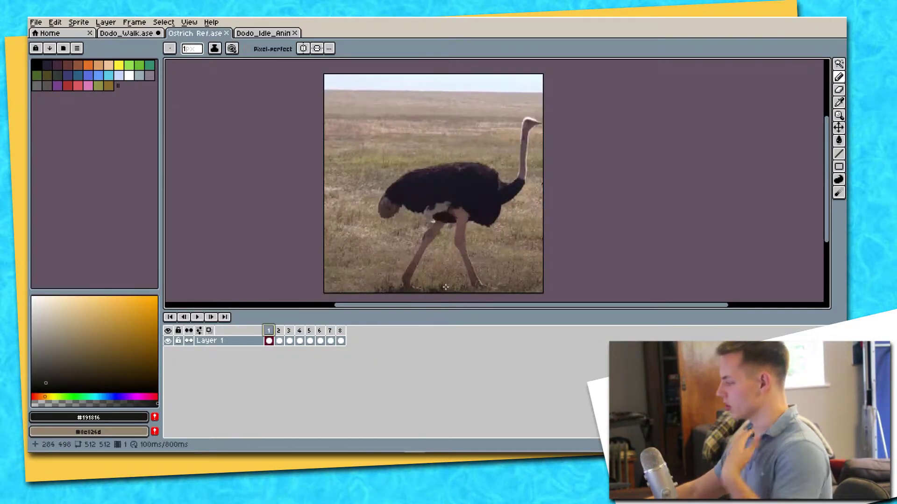
# Step through the ostrich reference frames from frame 2 and play the sequence repeatedly to examine the leg movement.
pyautogui.click(280, 341)
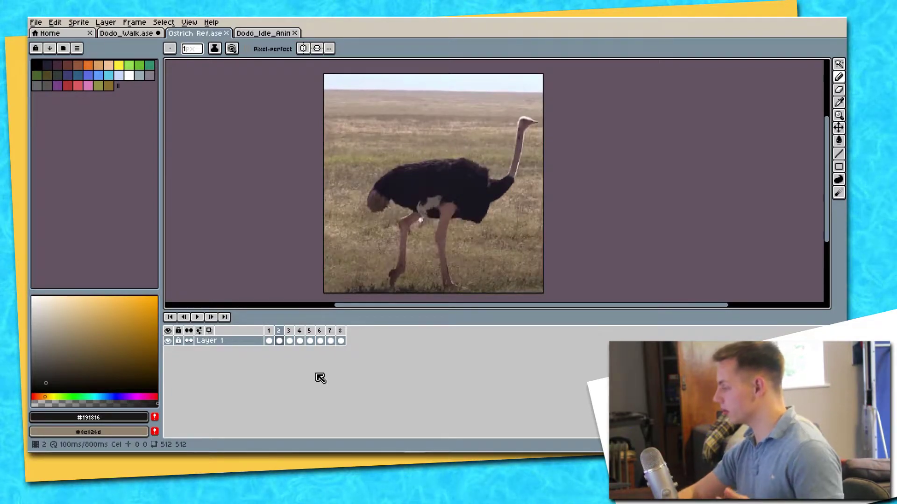
pyautogui.press('Right')
pyautogui.press('Right')
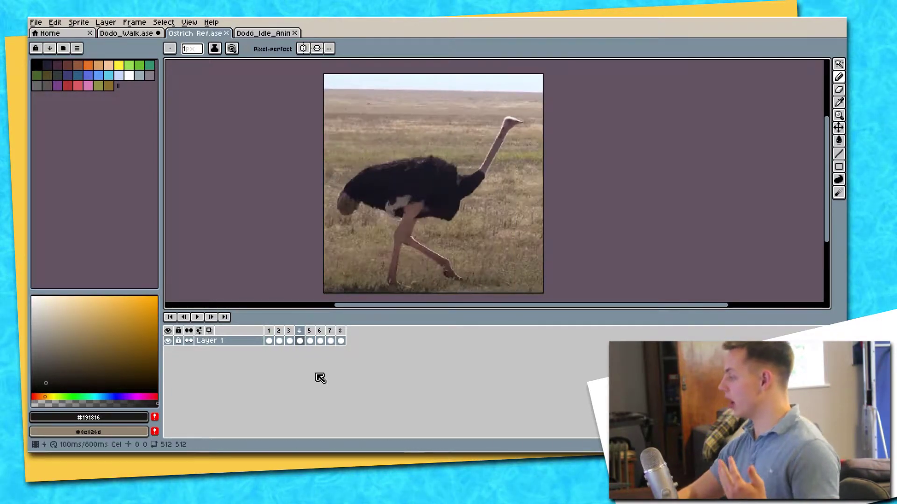
pyautogui.press('Return')
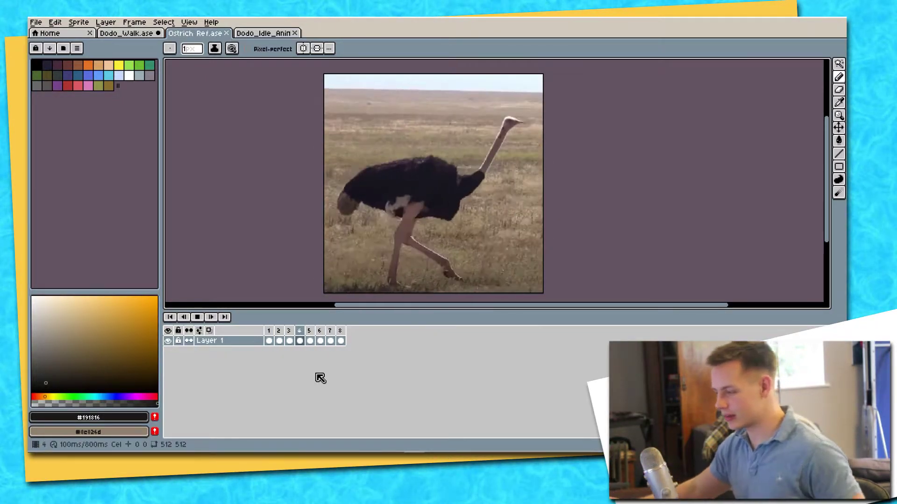
pyautogui.press('Return')
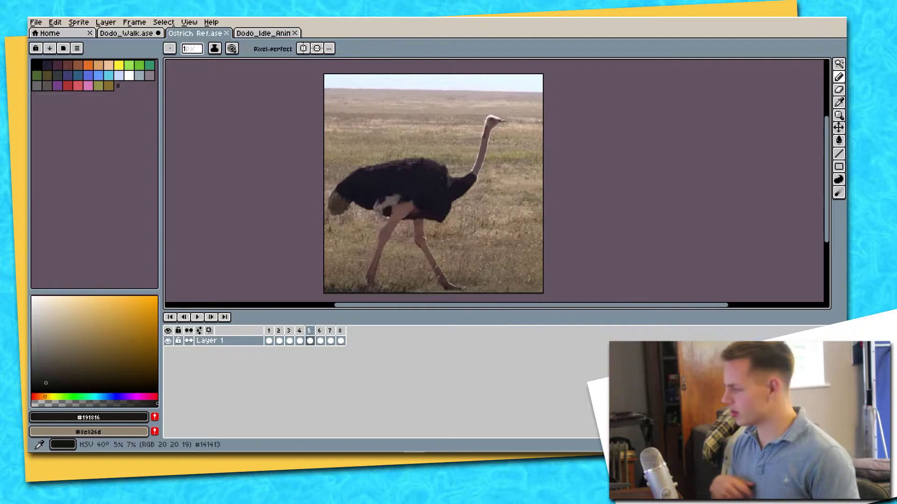
pyautogui.press('Return')
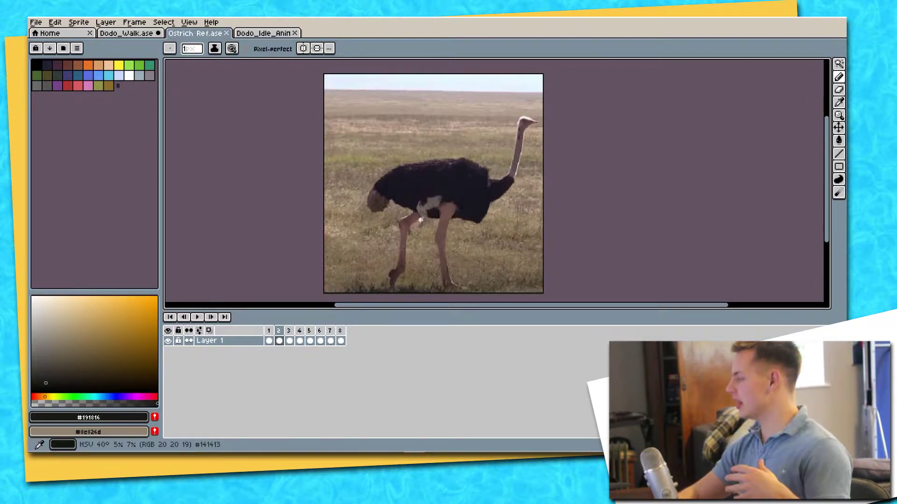
pyautogui.press('Return')
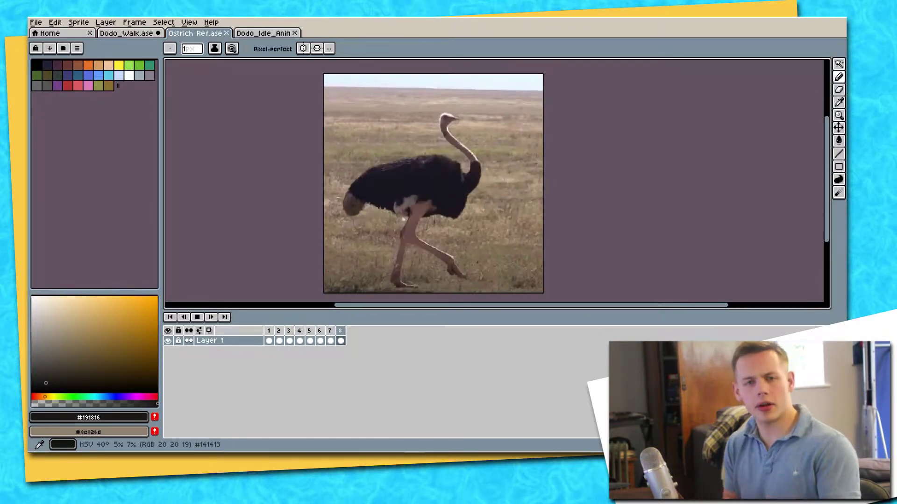
pyautogui.press('Return')
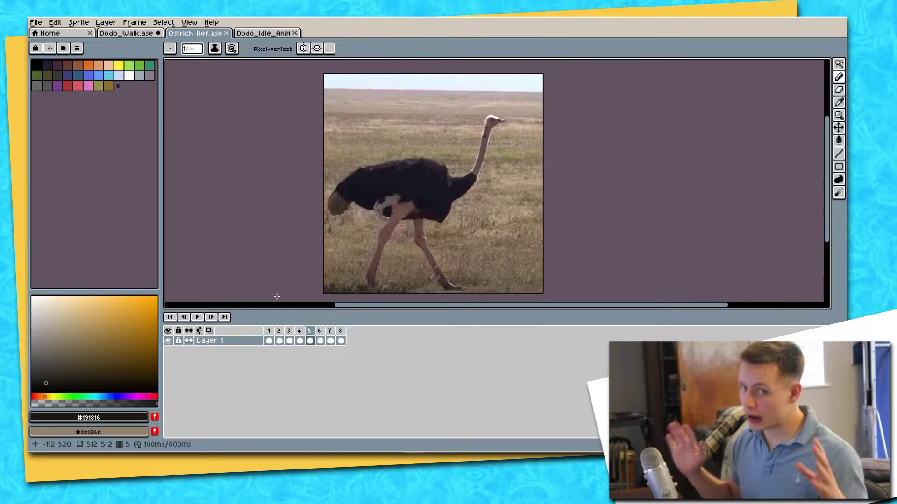
# Switch to the browser and play the Pigeons video to examine how the birds walk.
pyautogui.hotkey('alt', 'Tab')
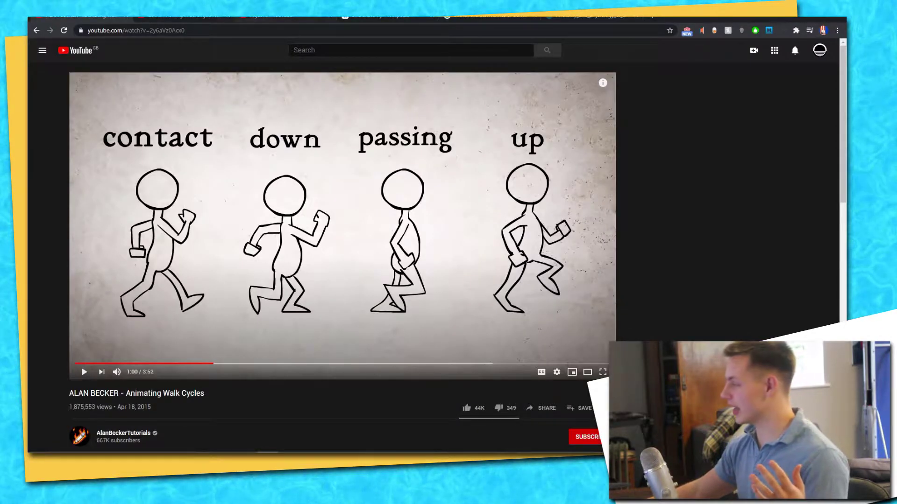
pyautogui.click(268, 16)
pyautogui.click(88, 362)
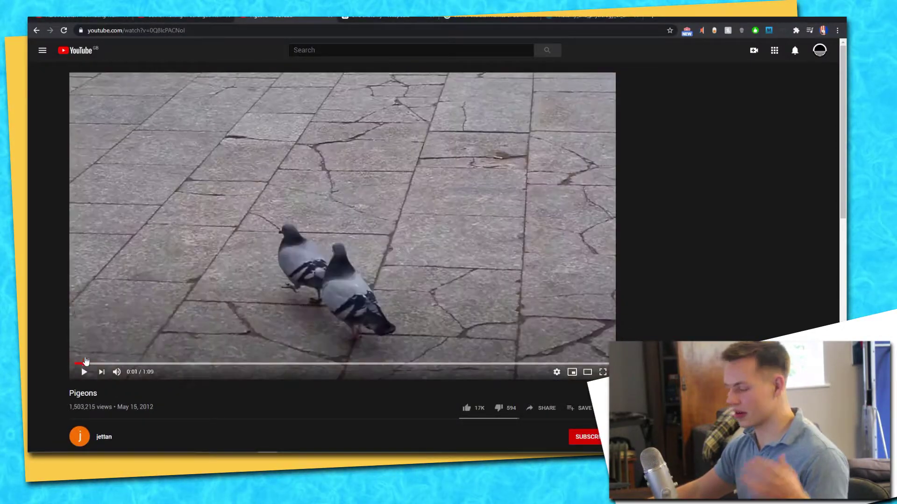
pyautogui.click(102, 240)
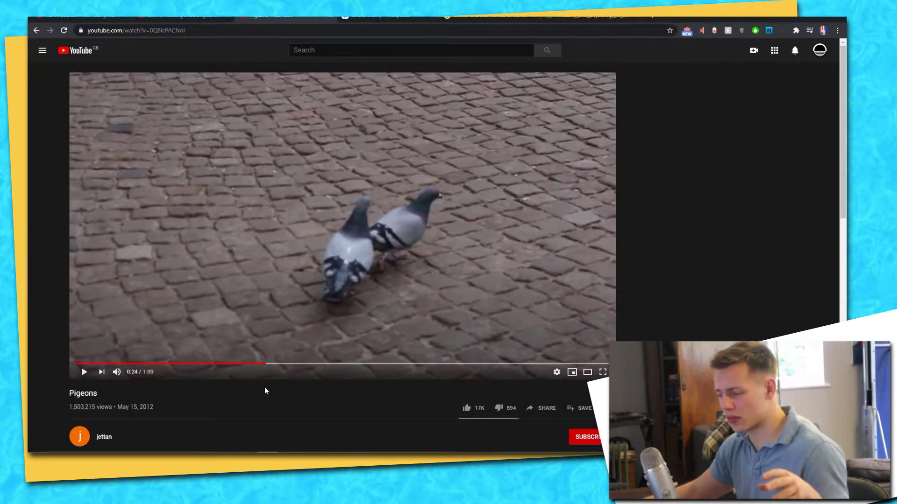
# Switch back to Aseprite and view the Dodo_Walk animation followed by the dodo idle animation.
pyautogui.hotkey('alt', 'Tab')
pyautogui.click(117, 36)
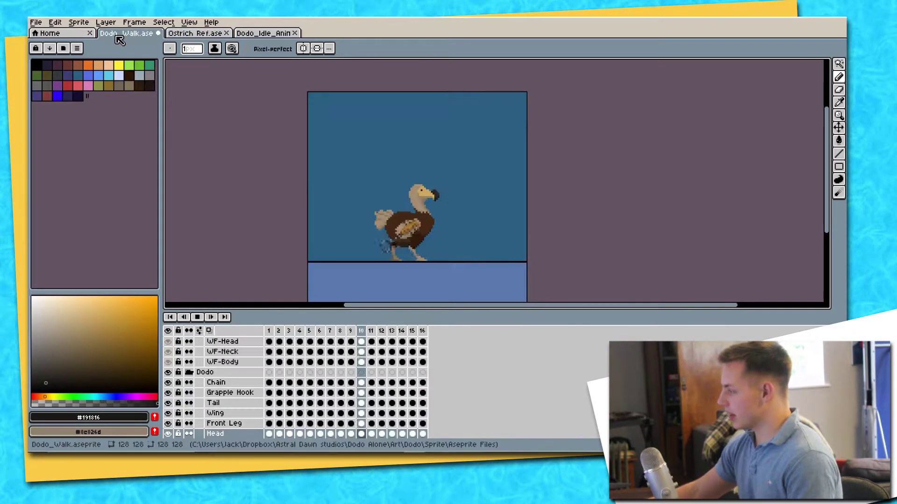
pyautogui.click(263, 33)
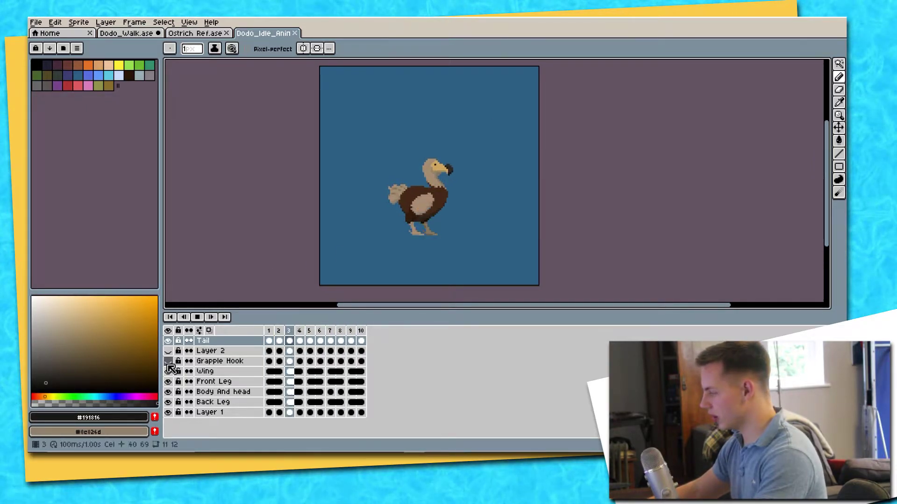
# Hide the dodo's body and head layer in the idle animation to inspect the separate parts, and show the hidden layers again.
pyautogui.click(168, 392)
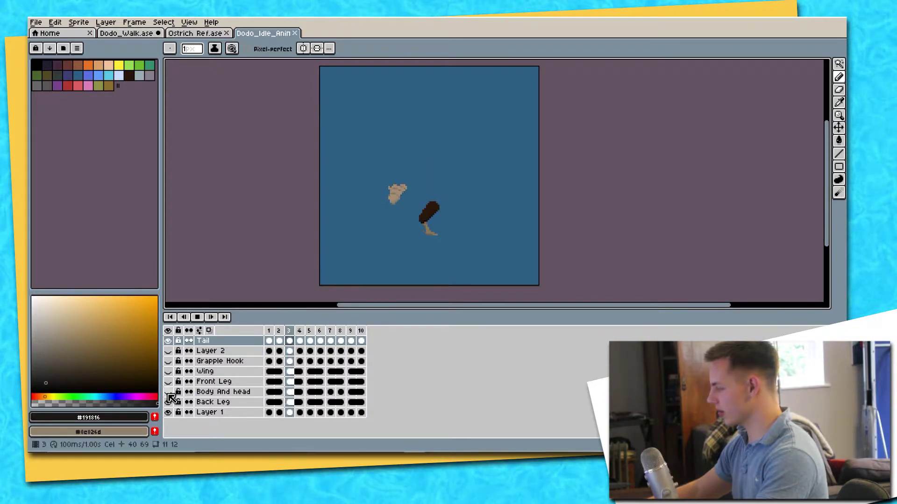
pyautogui.click(169, 392)
pyautogui.moveTo(167, 382); pyautogui.dragTo(168, 347)
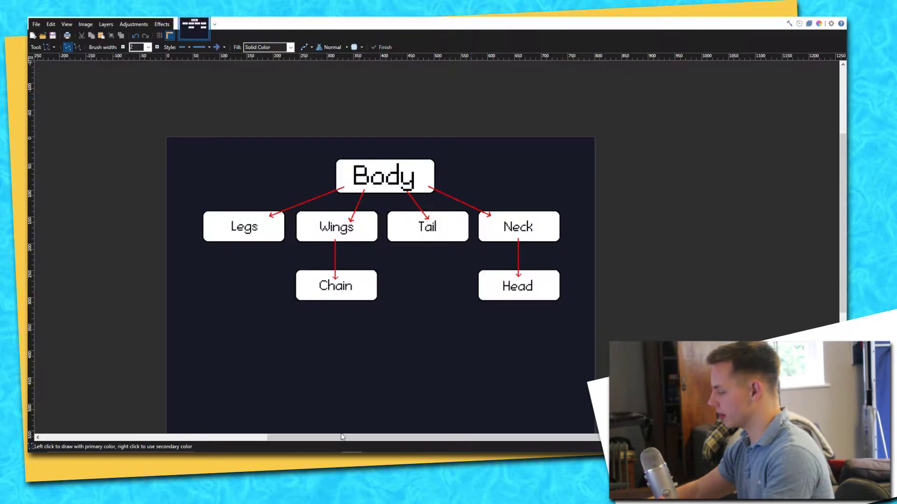
# Return to Dodo_Walk in Aseprite, hide every wireframe layer except WF-Body, and show the dodo's Body layer with it.
pyautogui.hotkey('alt', 'Tab')
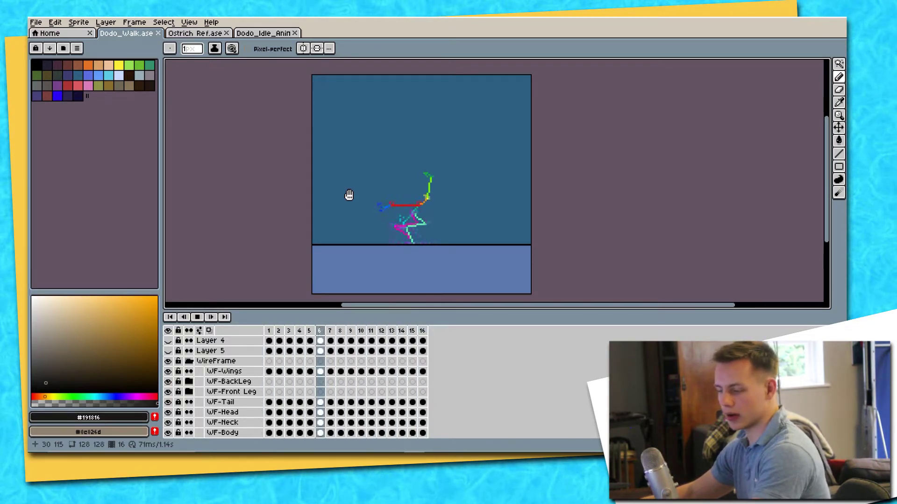
pyautogui.moveTo(167, 422); pyautogui.dragTo(168, 371)
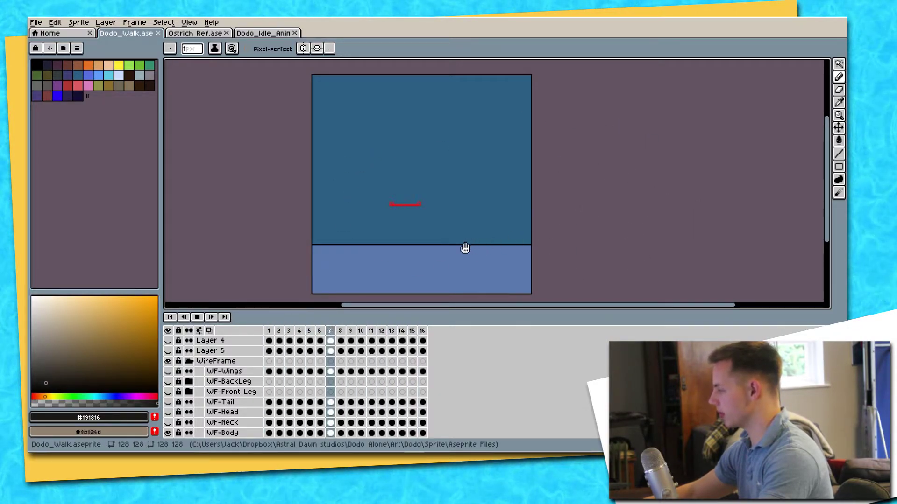
pyautogui.scroll(2, 469, 247)
pyautogui.moveTo(344, 174); pyautogui.dragTo(384, 228)
pyautogui.scroll(-3, 215, 397)
pyautogui.click(168, 423)
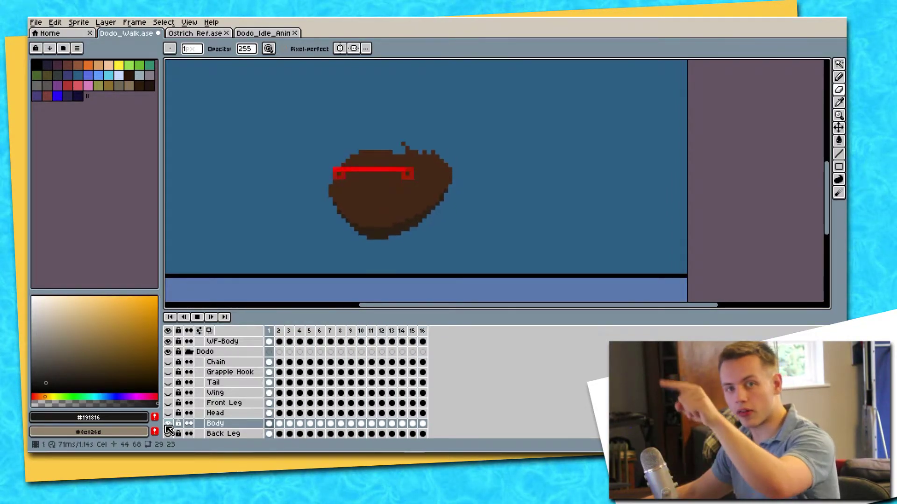
# Show the WF-Neck and WF-Head wireframe layers together with the body.
pyautogui.click(214, 362)
pyautogui.scroll(2, 173, 379)
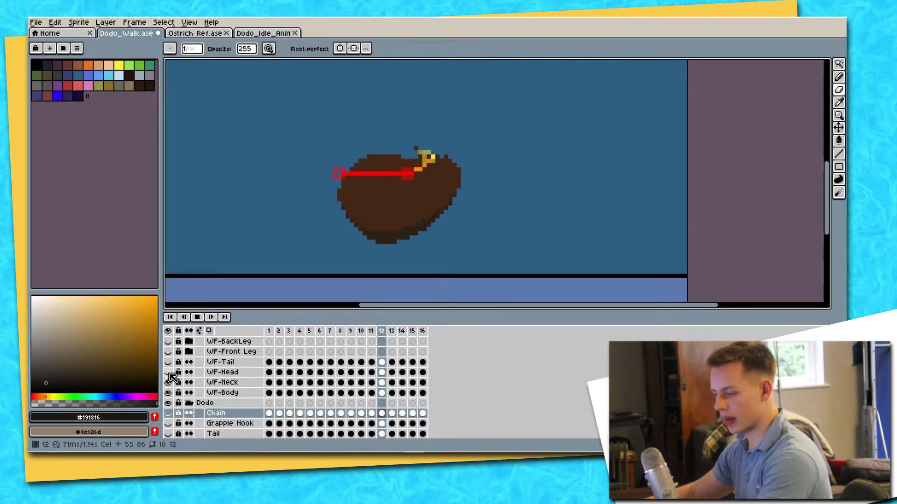
pyautogui.click(169, 373)
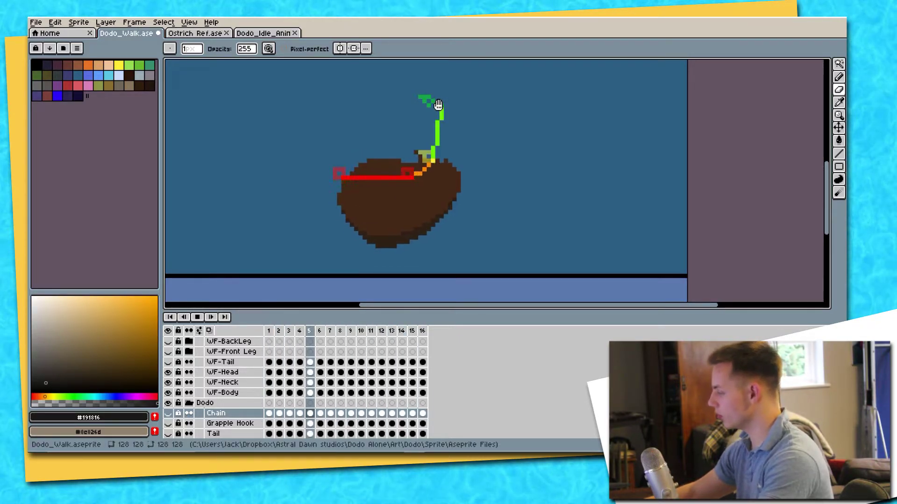
# Hide the Body layer and show the Head Iso layer to view the head animation on its own.
pyautogui.scroll(-3, 196, 392)
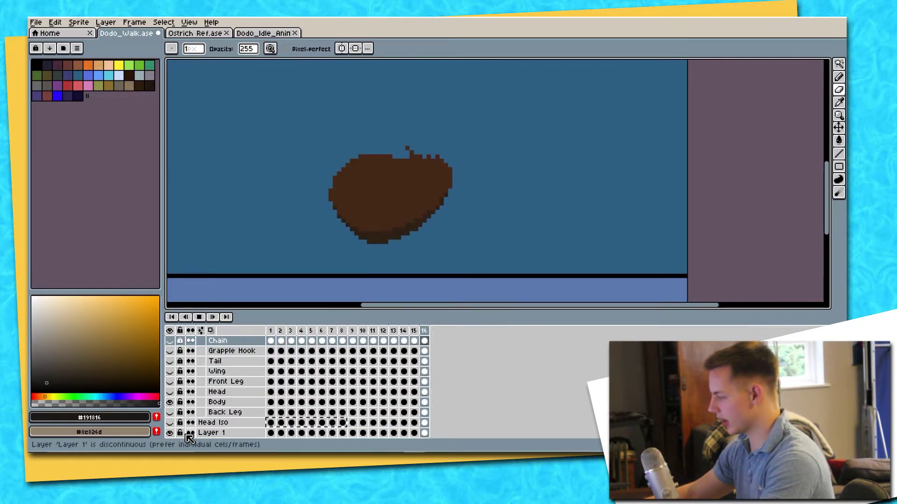
pyautogui.click(170, 402)
pyautogui.click(170, 423)
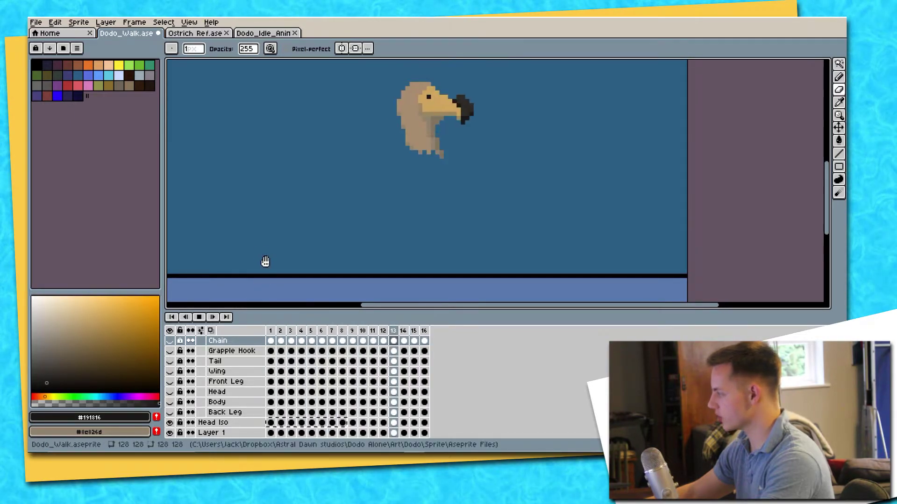
pyautogui.moveTo(347, 162); pyautogui.dragTo(367, 210)
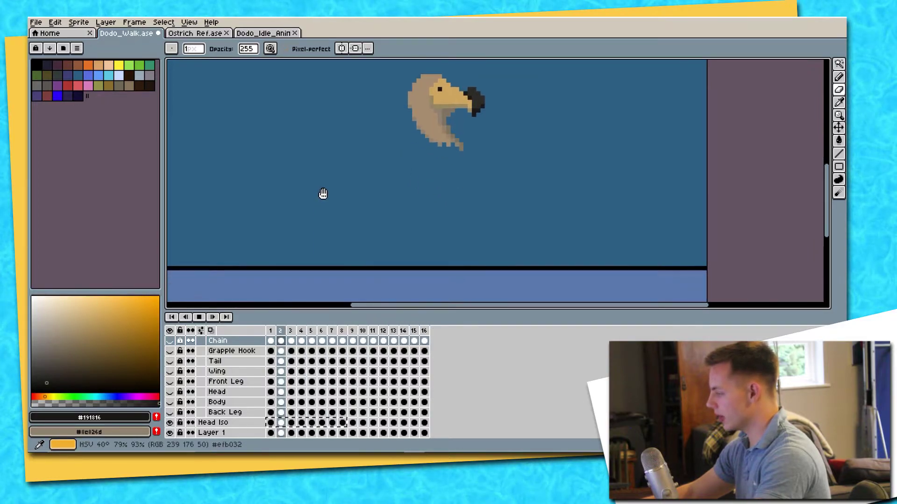
# Show the dodo's Body and Head layers and hide the Head Iso layer.
pyautogui.click(170, 403)
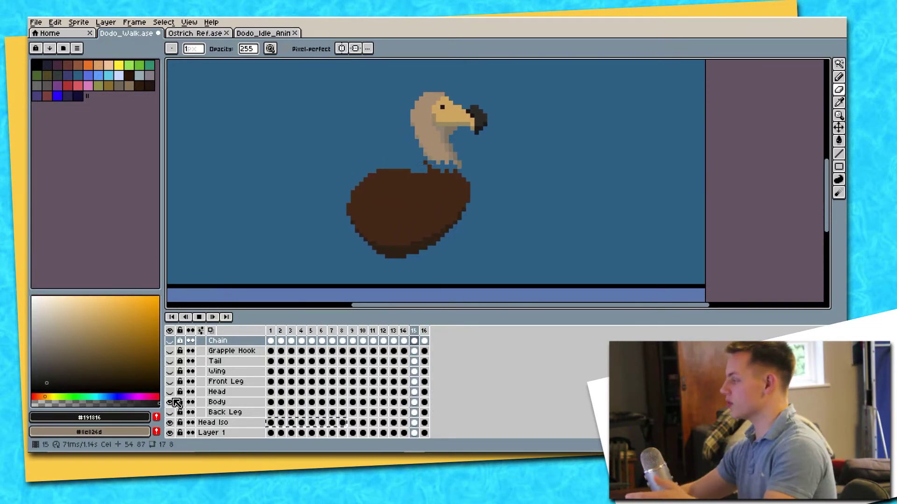
pyautogui.click(170, 392)
pyautogui.click(170, 422)
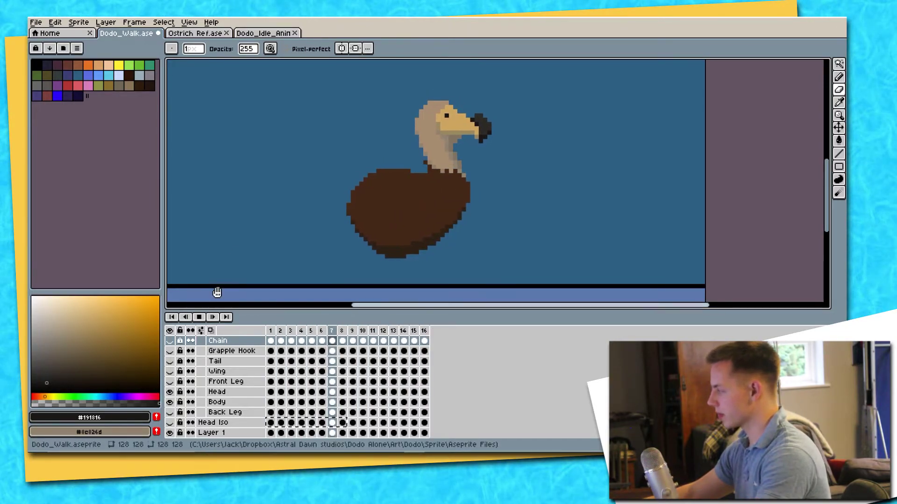
# Show the dodo's Tail and Wing layers on top of the body and head.
pyautogui.click(175, 379)
pyautogui.scroll(1, 175, 377)
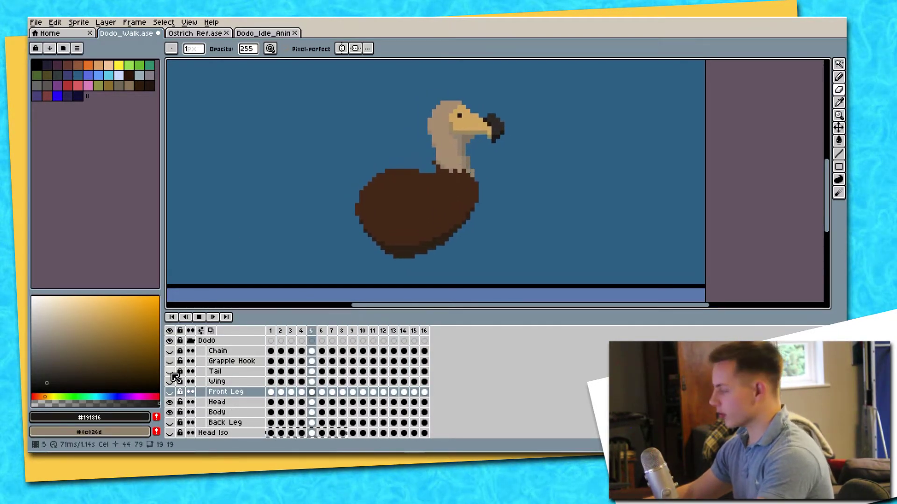
pyautogui.click(171, 373)
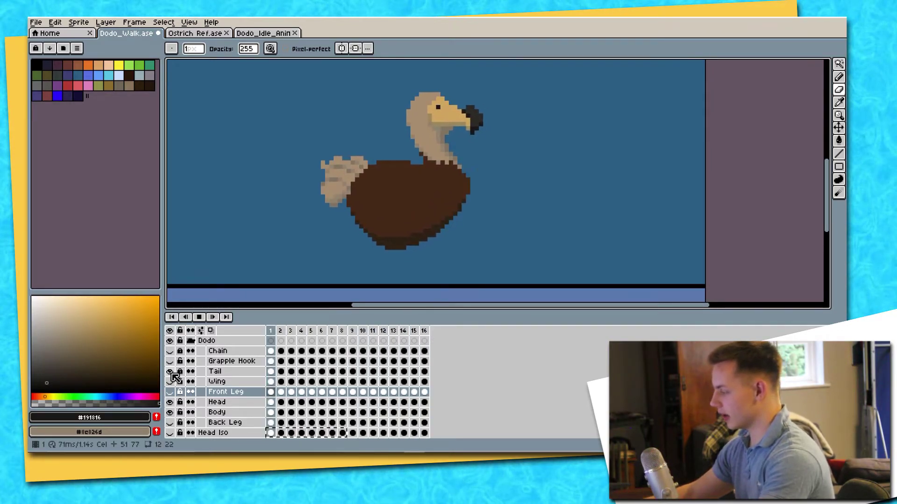
pyautogui.click(170, 381)
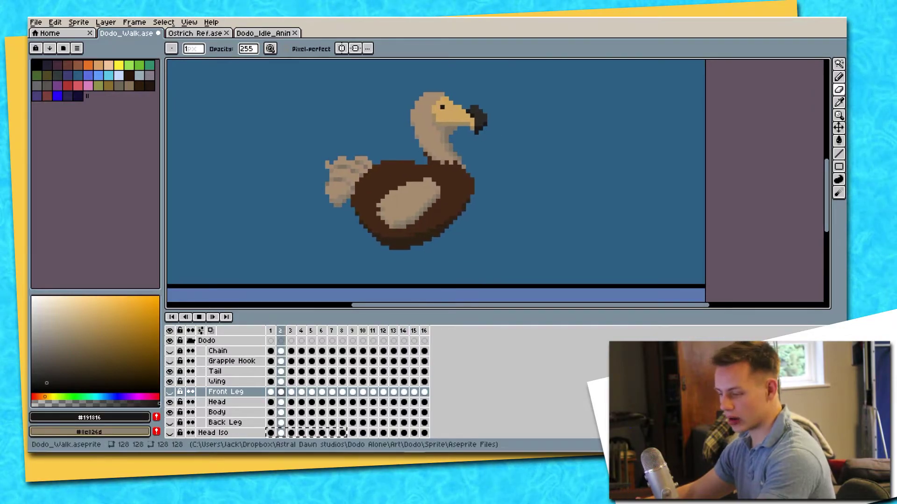
# Show the WF-BackLeg and WF-Front Leg wireframe groups alongside the tail, head, neck and body wireframes.
pyautogui.hotkey('alt', 'Tab')
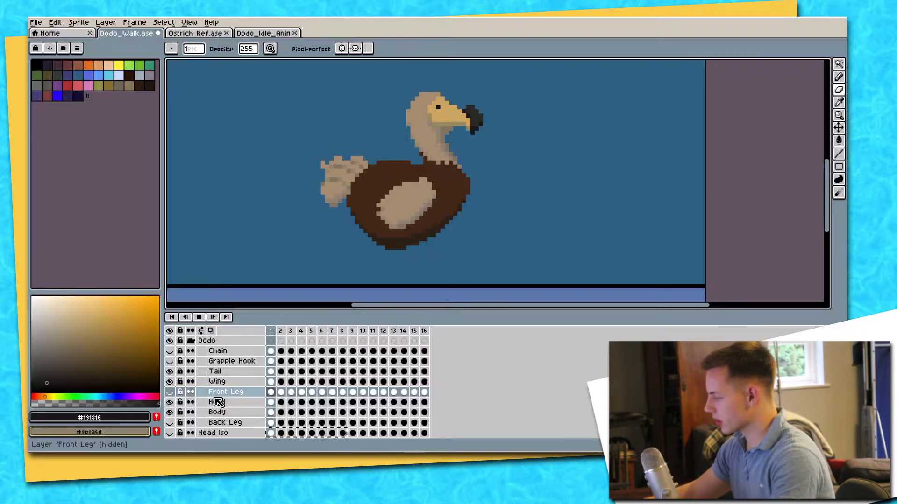
pyautogui.click(170, 361)
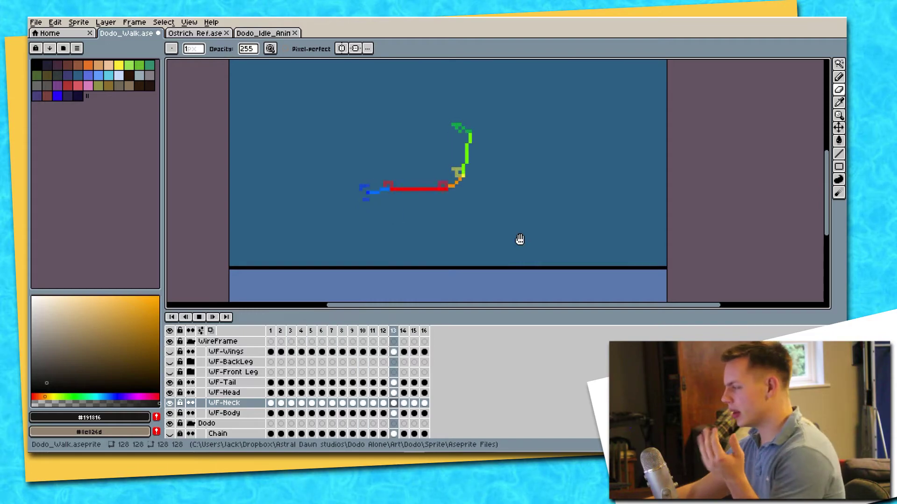
pyautogui.moveTo(169, 351)
pyautogui.mouseDown()
pyautogui.moveTo(169, 373)
pyautogui.moveTo(170, 363)
pyautogui.mouseUp()
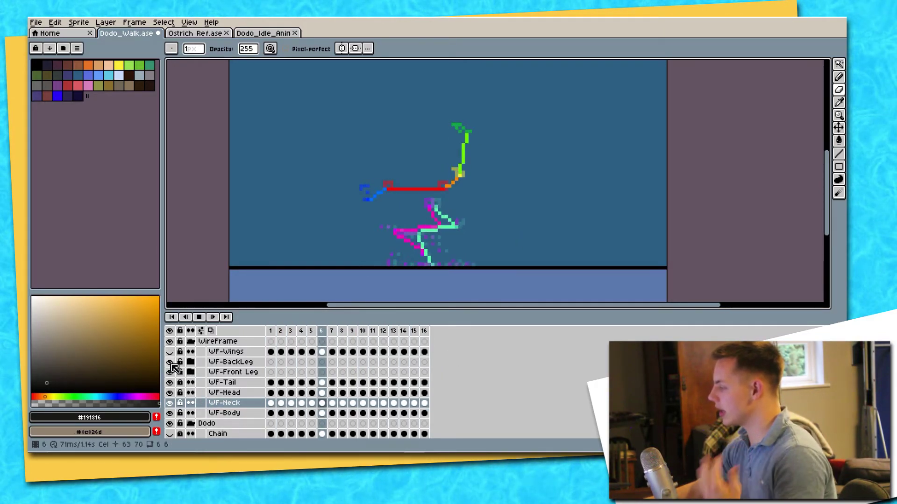